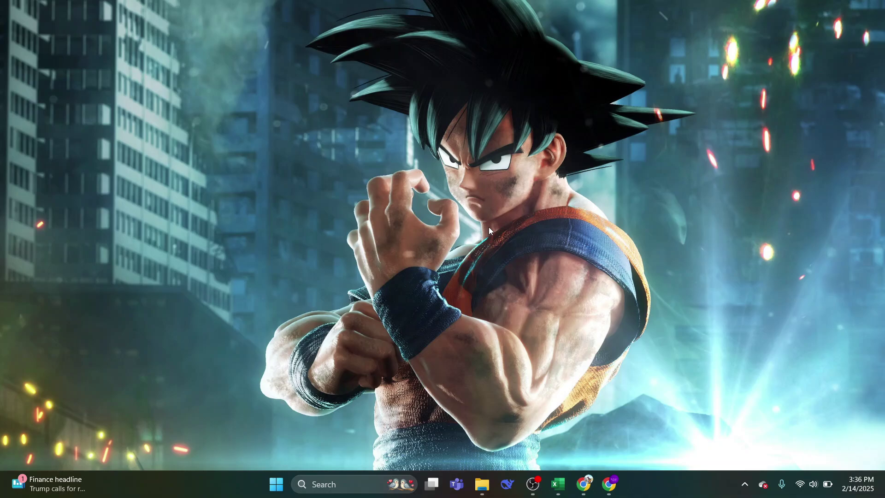
- Search for Settings and go to Apps > Installed apps
{"action": "left_click", "coordinate": [324, 483]}
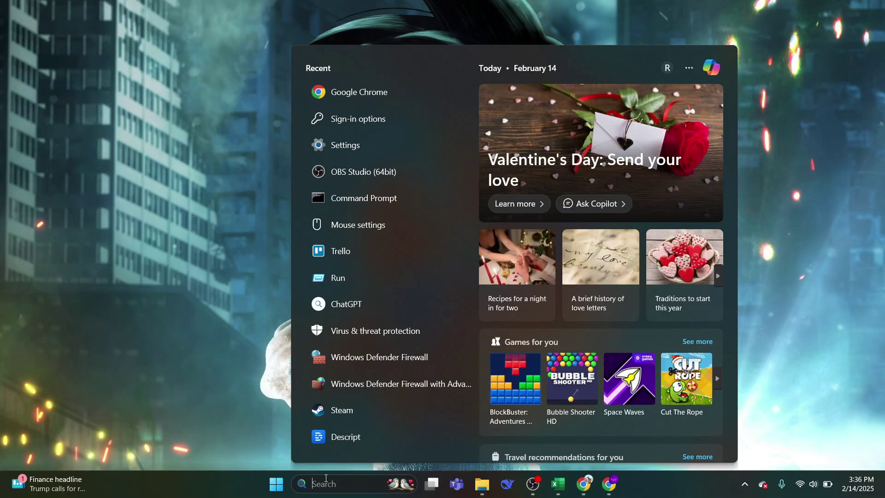
{"action": "type", "text": "settings"}
{"action": "left_click", "coordinate": [380, 137]}
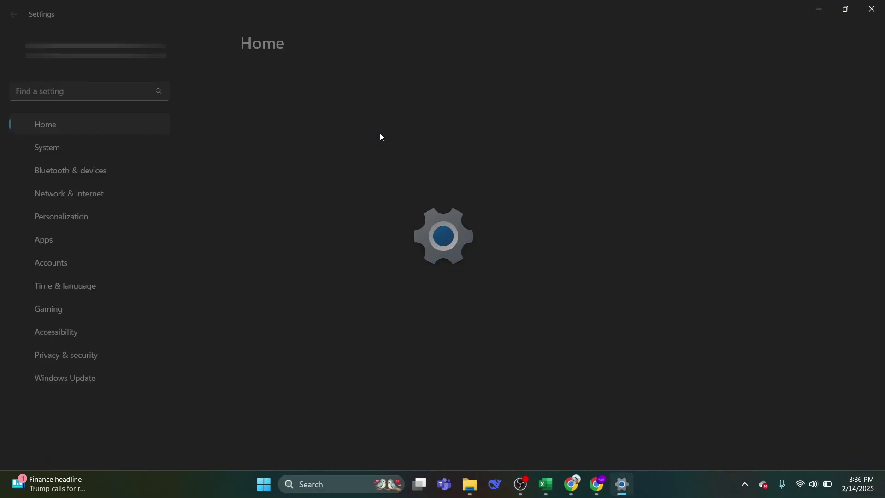
{"action": "left_click", "coordinate": [85, 246]}
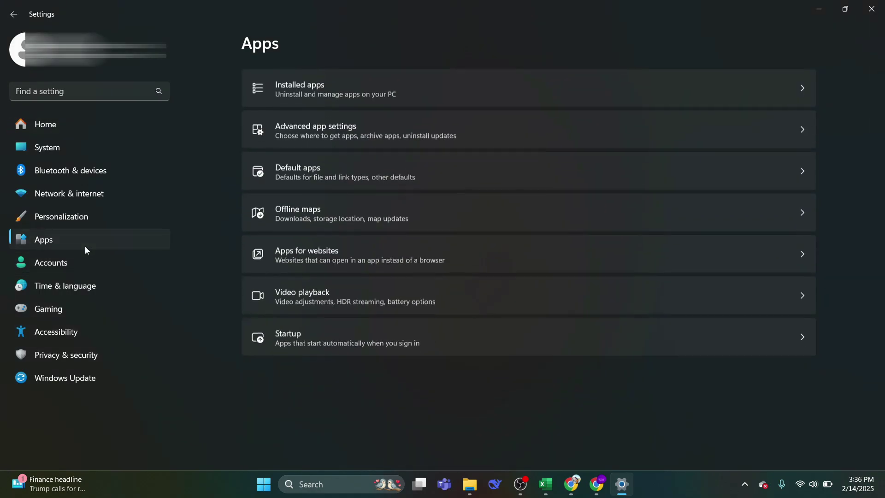
{"action": "left_click", "coordinate": [366, 94]}
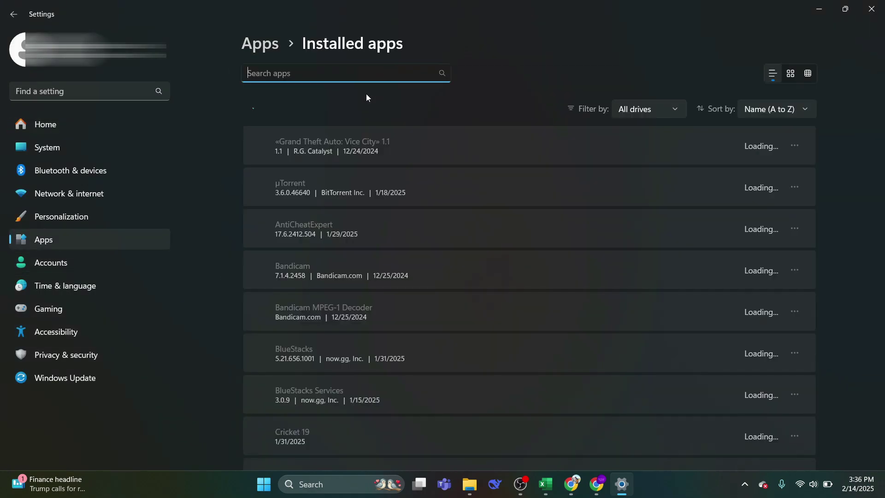
- Confirm Microsoft Edge's Uninstall option is greyed out, then close Settings
{"action": "scroll", "coordinate": [369, 276], "scroll_direction": "down", "scroll_amount": 10}
{"action": "scroll", "coordinate": [365, 294], "scroll_direction": "down", "scroll_amount": 15}
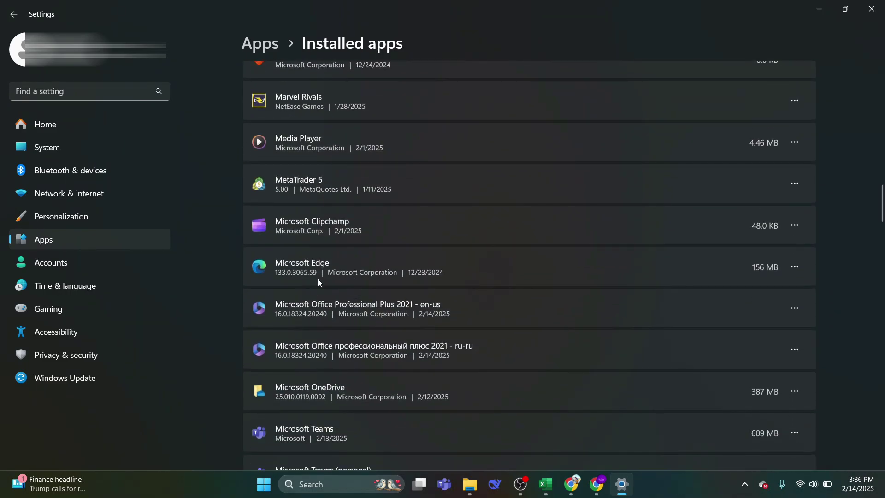
{"action": "left_click", "coordinate": [800, 270]}
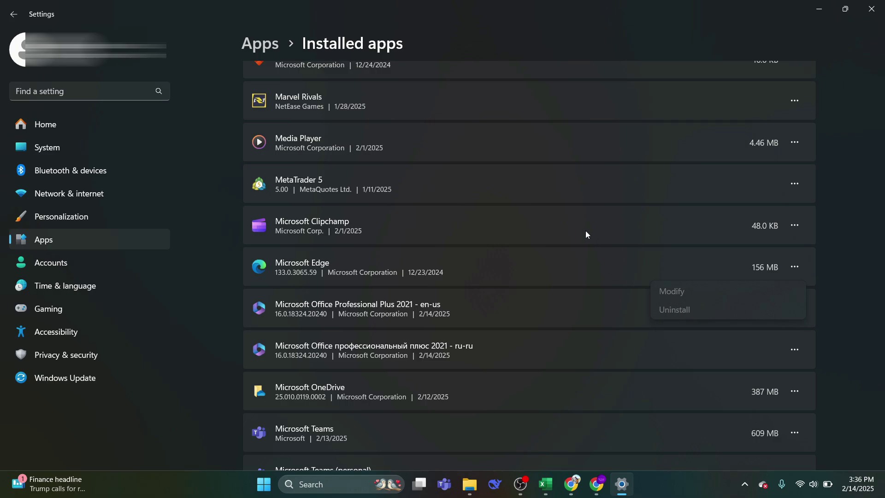
{"action": "left_click", "coordinate": [870, 9]}
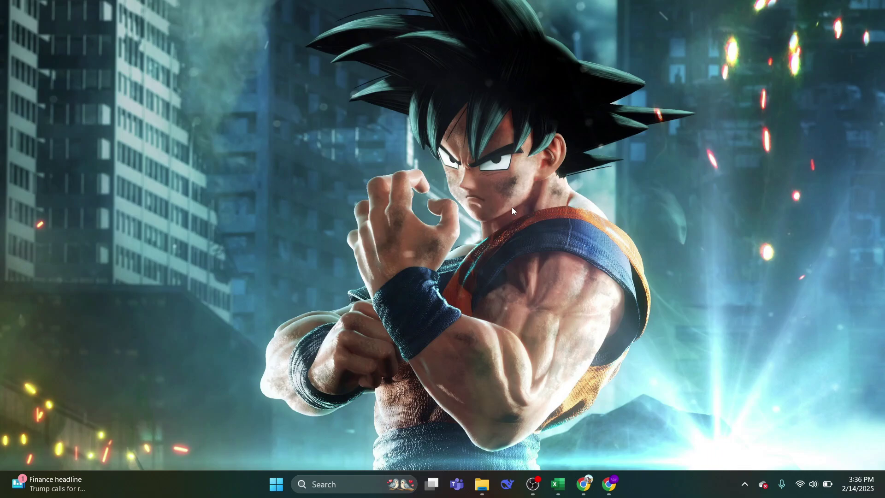
- Launch Registry Editor via search and expand HKEY_LOCAL_MACHINE
{"action": "left_click", "coordinate": [329, 485]}
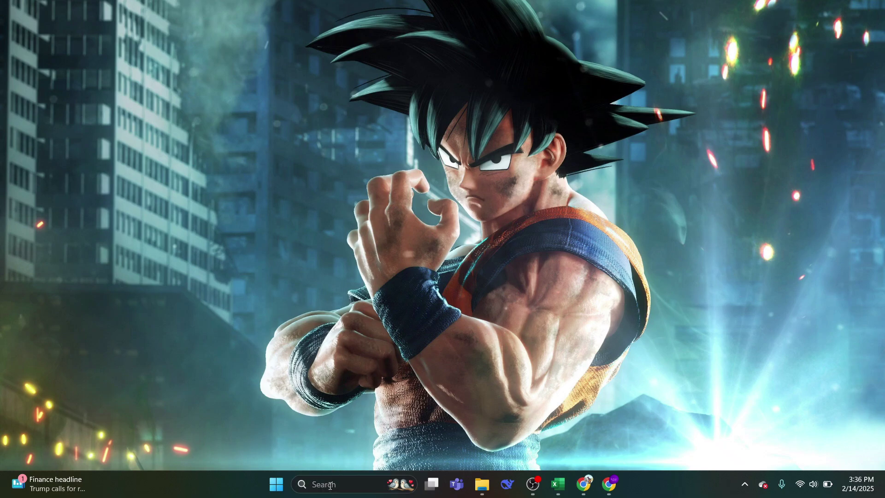
{"action": "type", "text": "regis"}
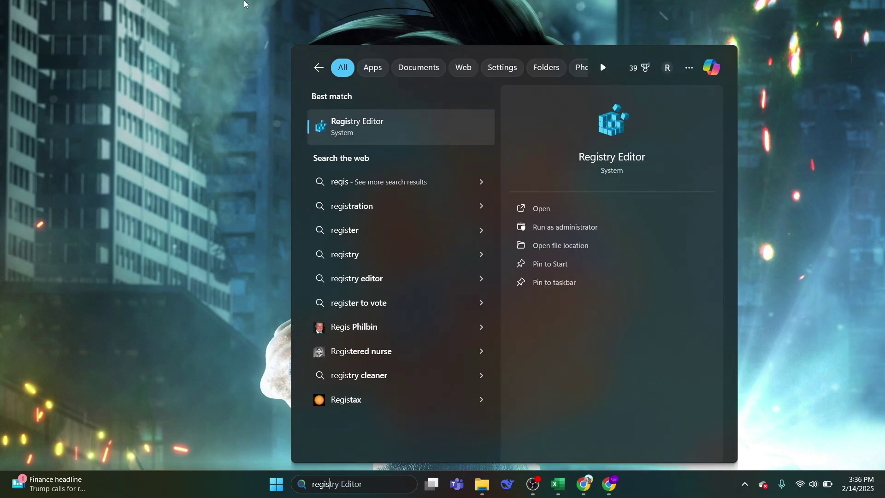
{"action": "left_click", "coordinate": [368, 132]}
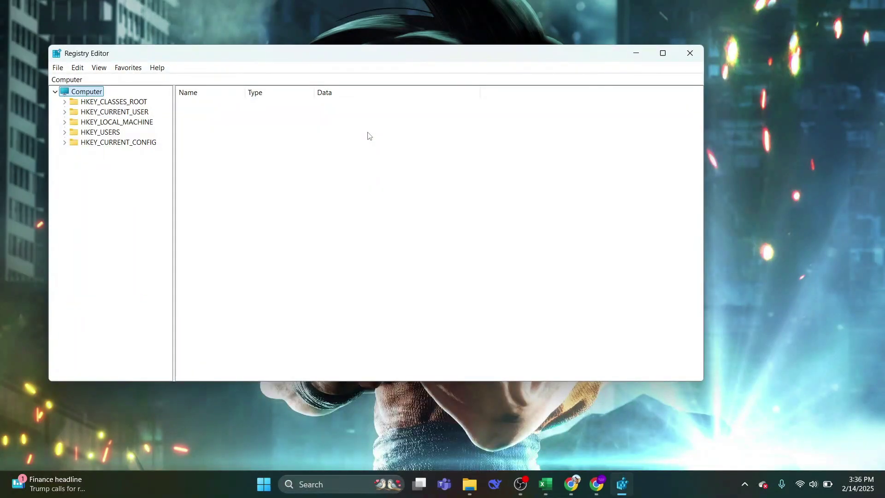
{"action": "double_click", "coordinate": [125, 123]}
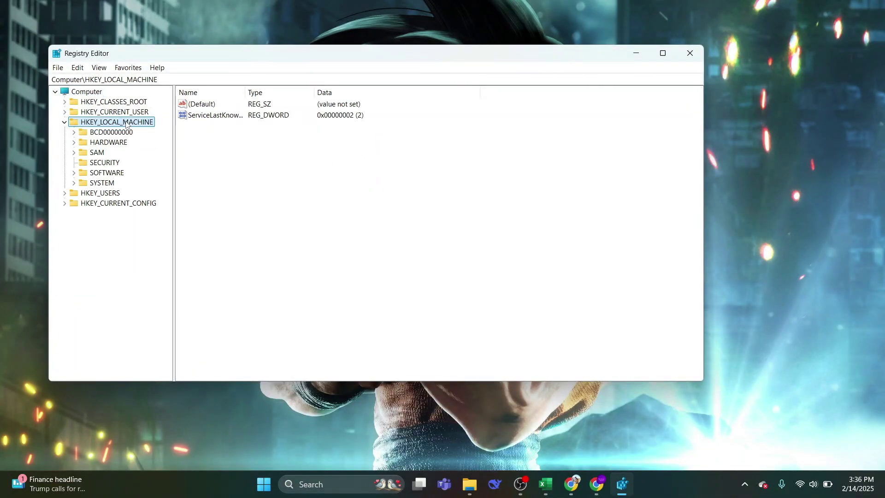
- Expand the SOFTWARE key, then its WOW6432Node subkey
{"action": "left_click", "coordinate": [110, 175]}
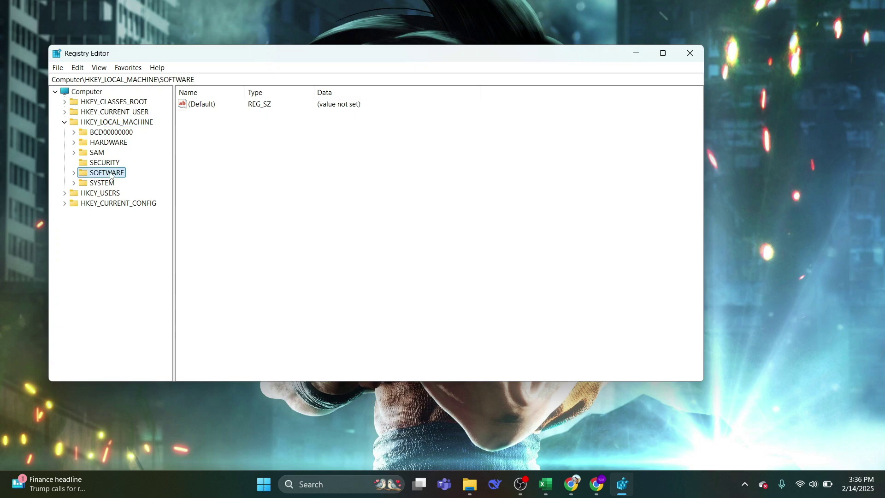
{"action": "left_click", "coordinate": [74, 173]}
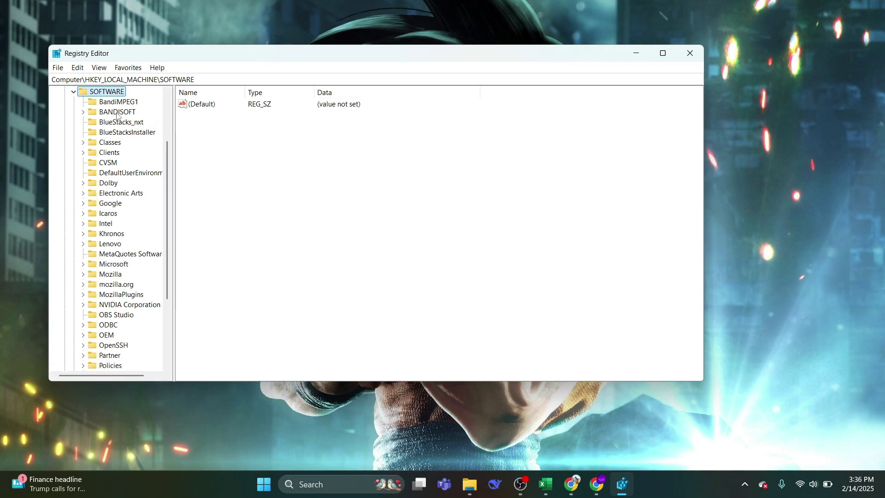
{"action": "scroll", "coordinate": [137, 284], "scroll_direction": "down", "scroll_amount": 2}
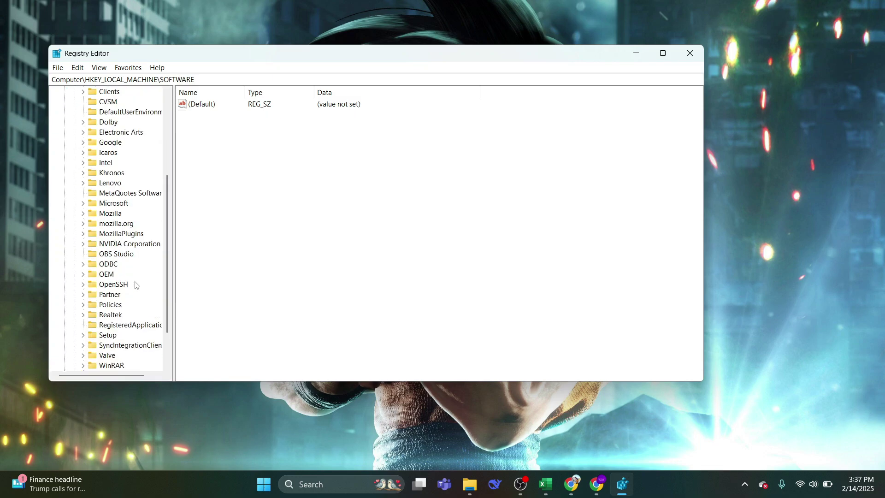
{"action": "scroll", "coordinate": [137, 285], "scroll_direction": "up", "scroll_amount": 2}
{"action": "scroll", "coordinate": [121, 245], "scroll_direction": "down", "scroll_amount": 2}
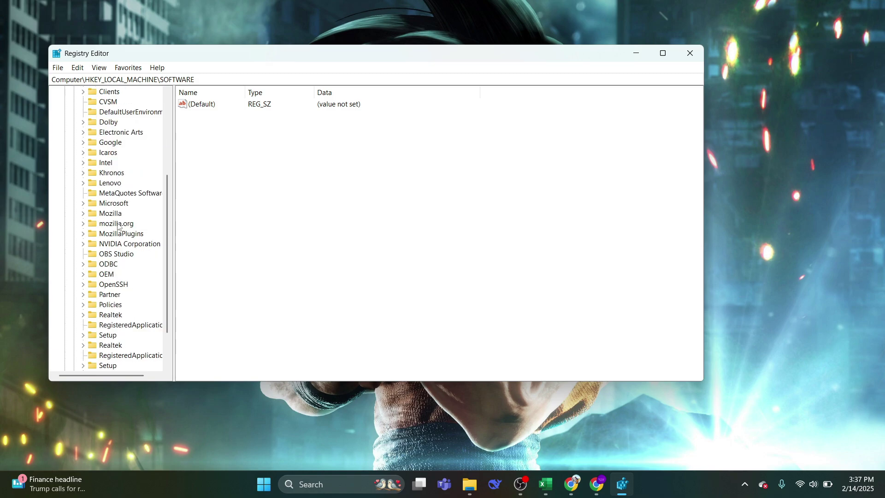
{"action": "scroll", "coordinate": [118, 226], "scroll_direction": "down", "scroll_amount": 1}
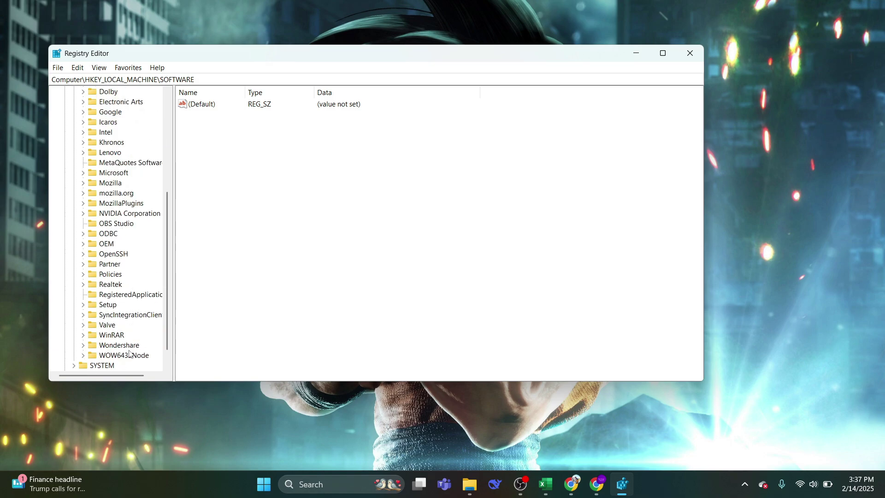
{"action": "left_click", "coordinate": [83, 355]}
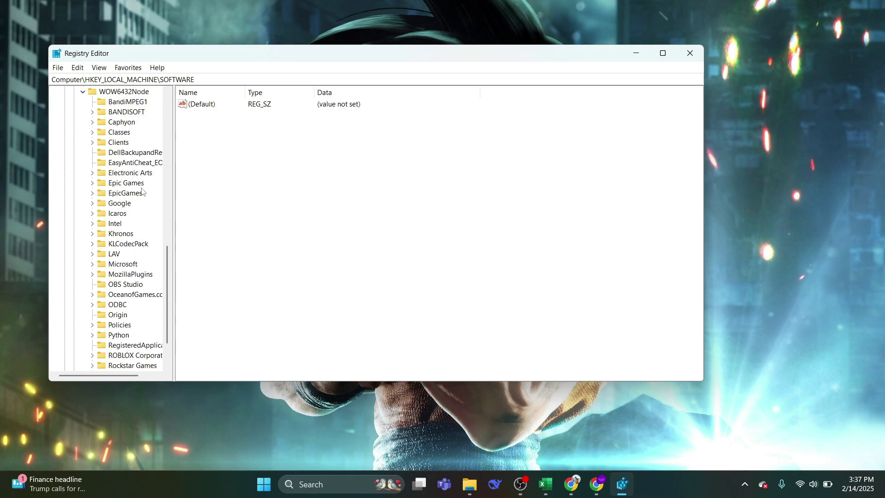
{"action": "scroll", "coordinate": [121, 255], "scroll_direction": "up", "scroll_amount": 1}
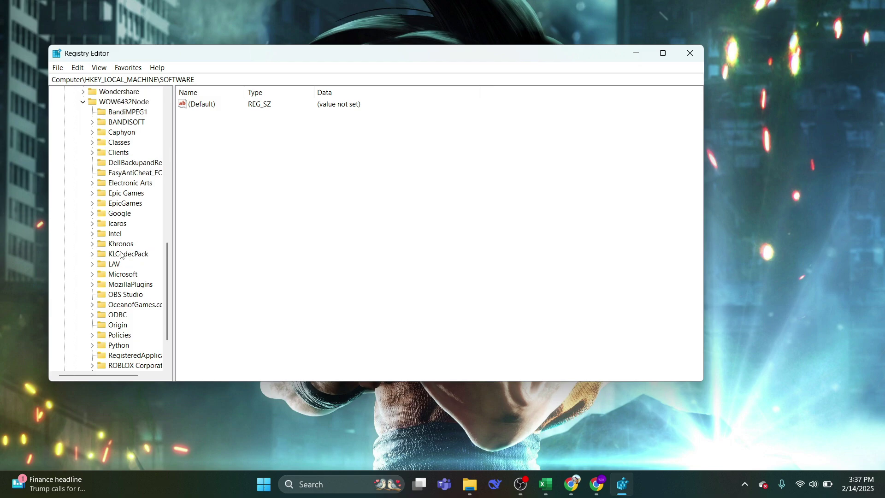
- Expand Microsoft > Windows > CurrentVersion under WOW6432Node
{"action": "left_click", "coordinate": [93, 274]}
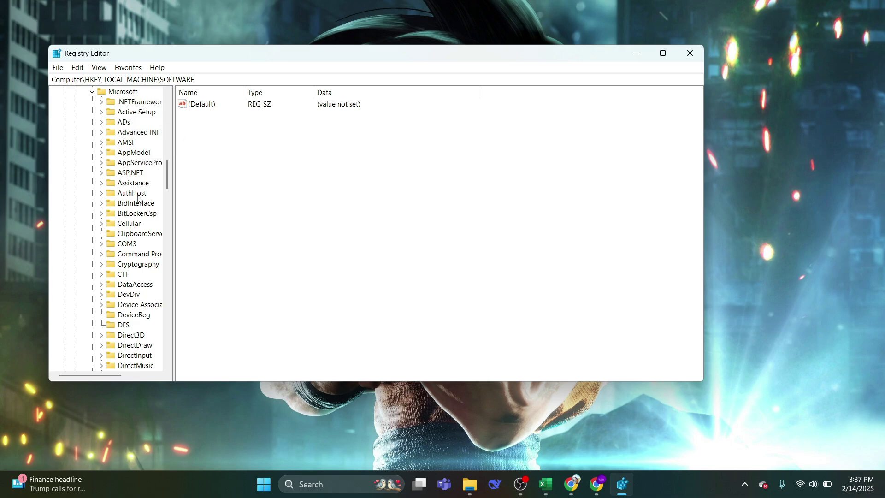
{"action": "scroll", "coordinate": [137, 197], "scroll_direction": "down", "scroll_amount": 20}
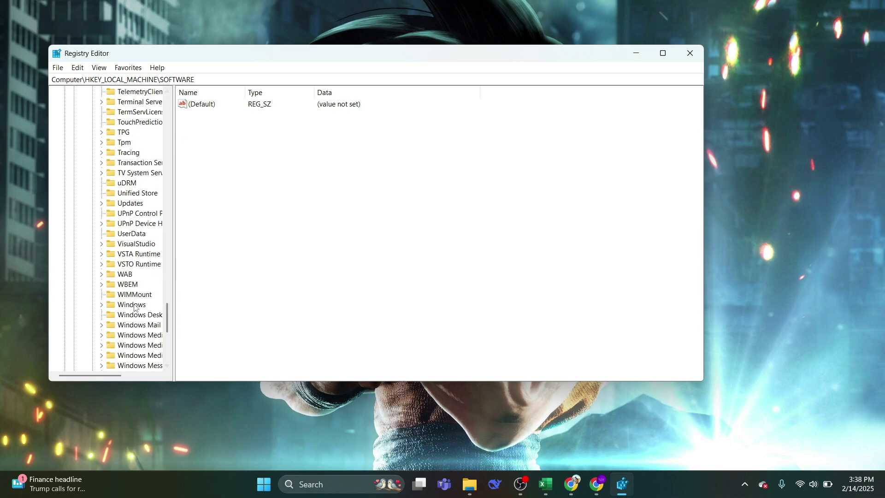
{"action": "left_click", "coordinate": [101, 305]}
{"action": "scroll", "coordinate": [141, 316], "scroll_direction": "down", "scroll_amount": 2}
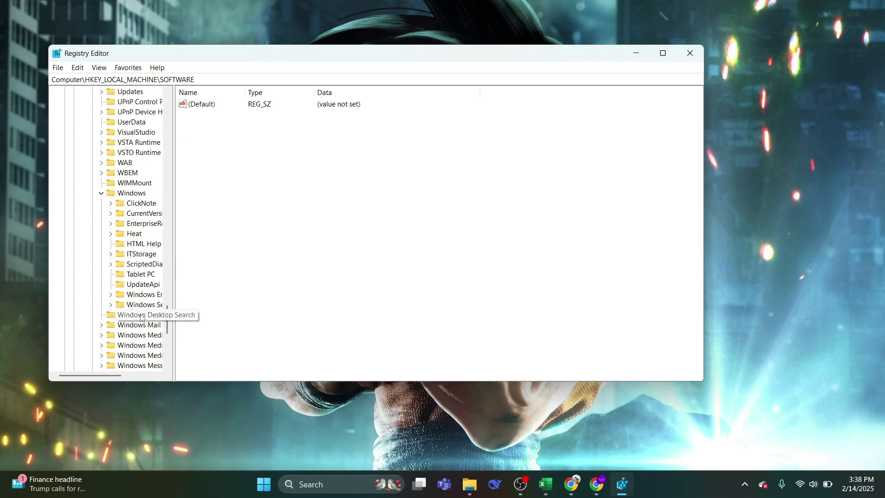
{"action": "left_click", "coordinate": [110, 213]}
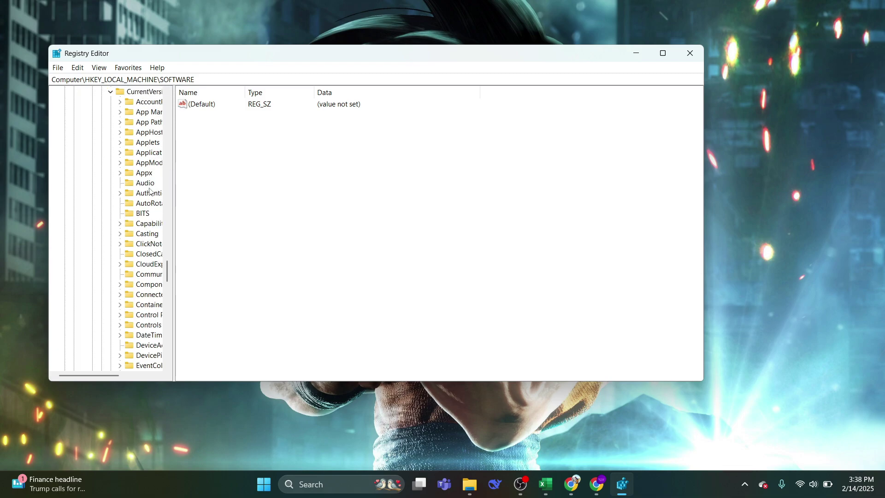
- Expand the Uninstall key and select the Microsoft EdgeWebView entry to show its values
{"action": "scroll", "coordinate": [147, 268], "scroll_direction": "down", "scroll_amount": 4}
{"action": "scroll", "coordinate": [147, 267], "scroll_direction": "down", "scroll_amount": 10}
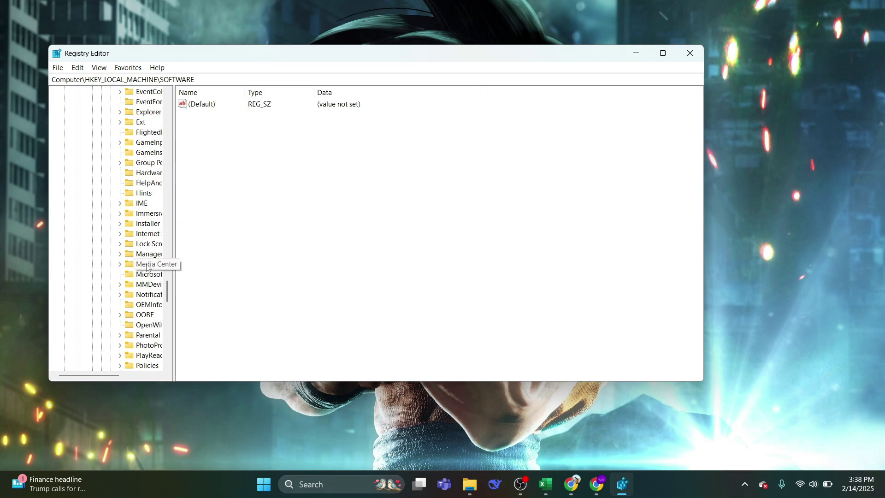
{"action": "scroll", "coordinate": [146, 268], "scroll_direction": "down", "scroll_amount": 6}
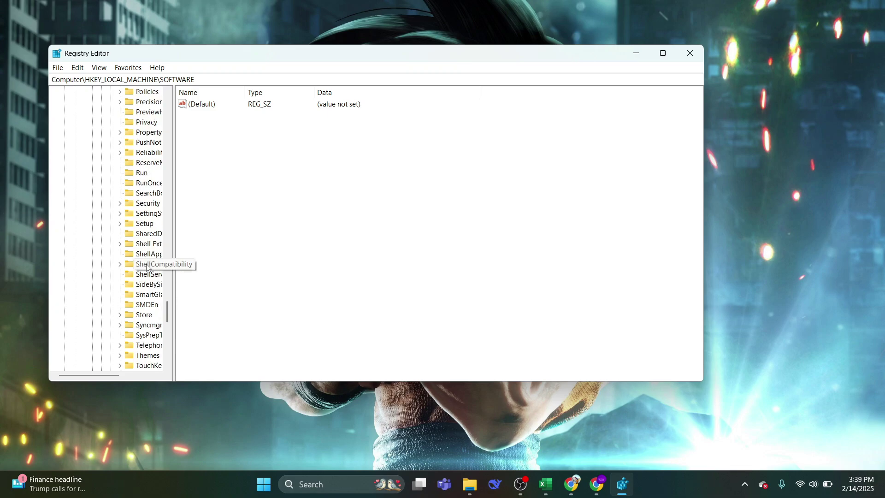
{"action": "left_click", "coordinate": [124, 314]}
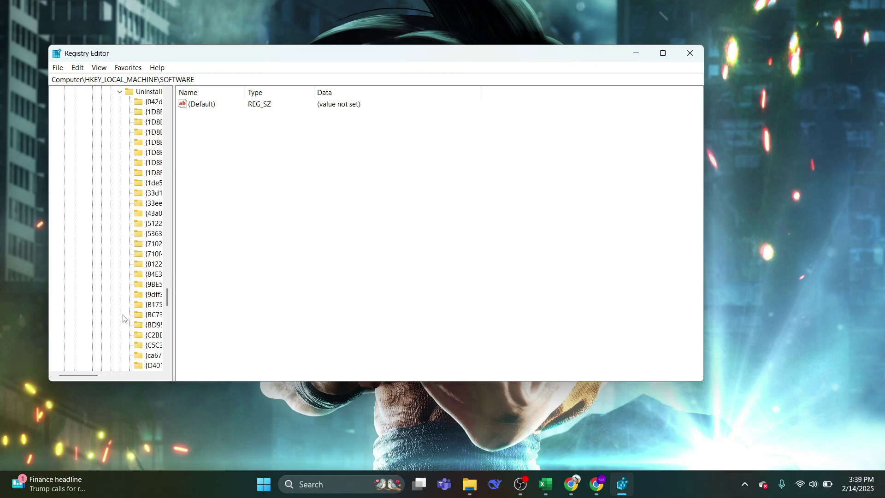
{"action": "left_click_drag", "start_coordinate": [95, 376], "coordinate": [113, 377]}
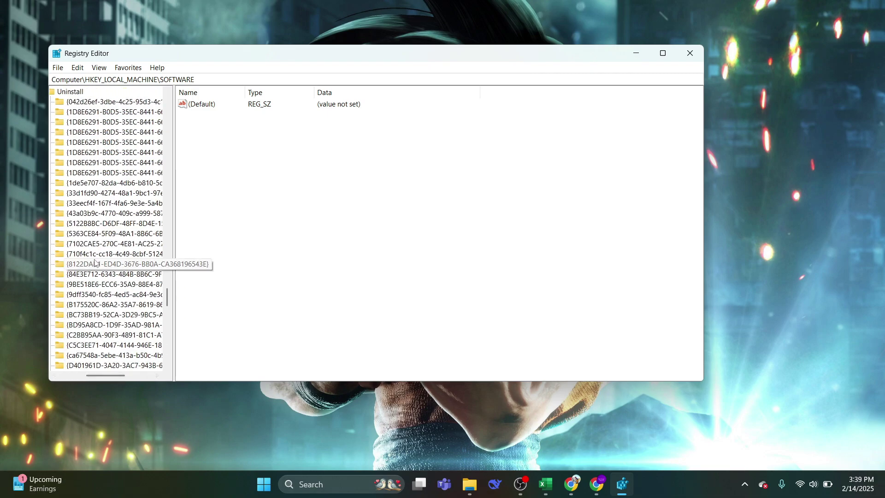
{"action": "scroll", "coordinate": [115, 161], "scroll_direction": "up", "scroll_amount": 2}
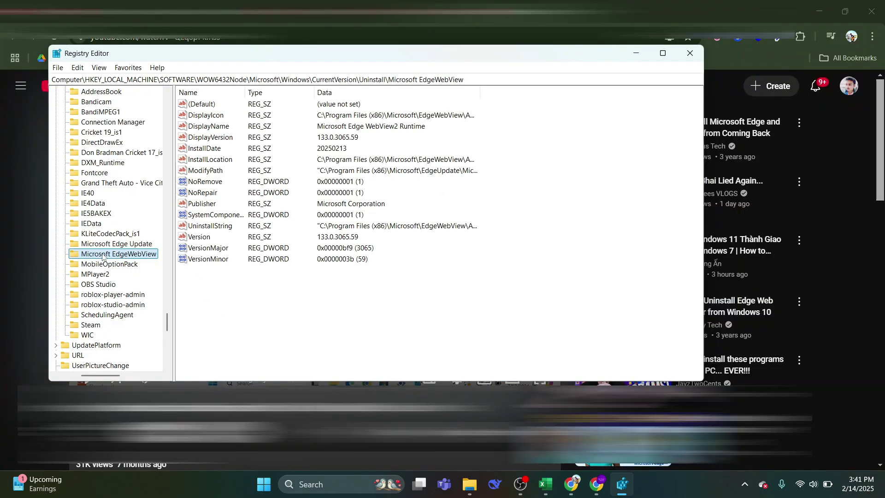
- Change the Microsoft EdgeWebView NoRemove value to 0
{"action": "left_click", "coordinate": [206, 183]}
{"action": "double_click", "coordinate": [210, 184]}
{"action": "type", "text": "0"}
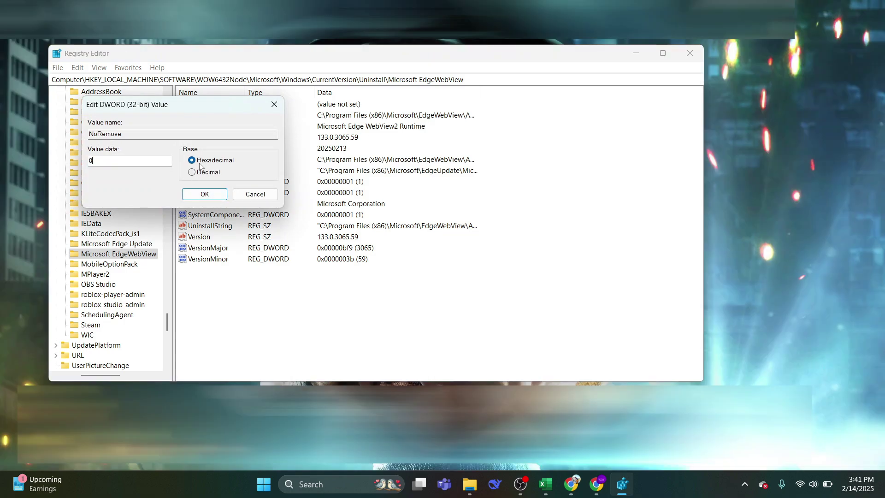
{"action": "left_click", "coordinate": [203, 196]}
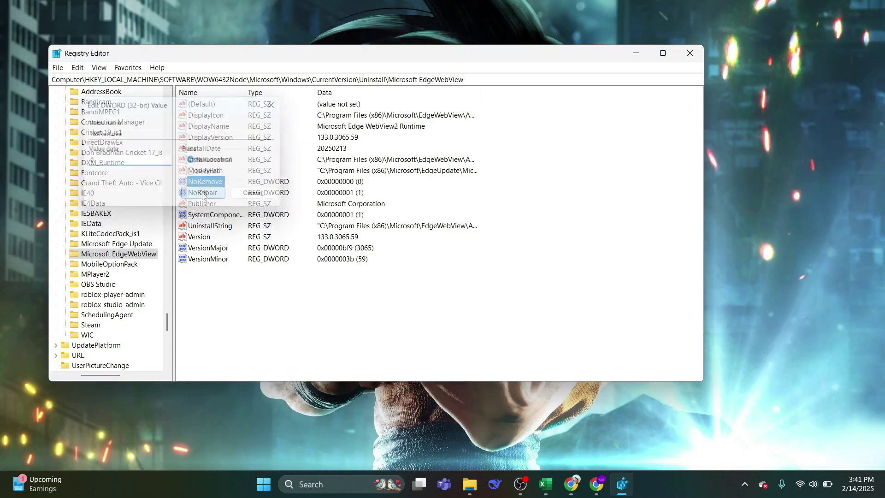
- Minimize Registry Editor and put the computer to sleep from the Start power menu
{"action": "left_click", "coordinate": [635, 53]}
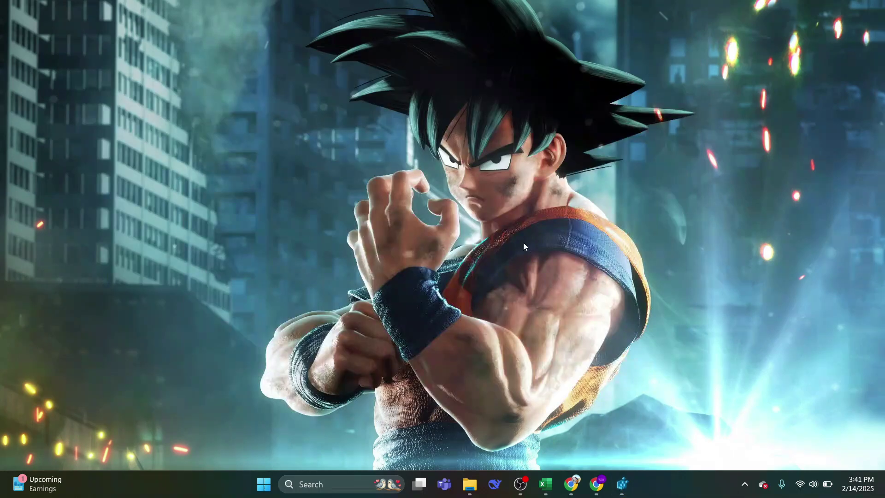
{"action": "left_click", "coordinate": [272, 484]}
{"action": "left_click", "coordinate": [585, 444]}
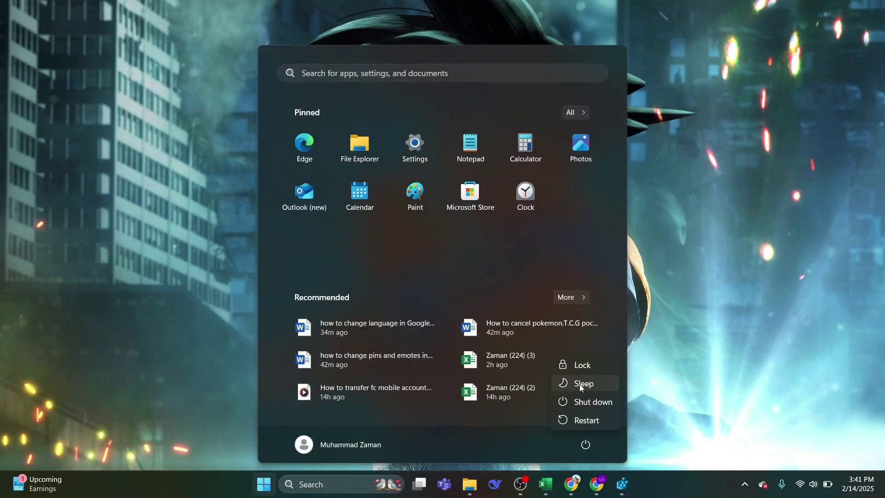
{"action": "left_click", "coordinate": [581, 383]}
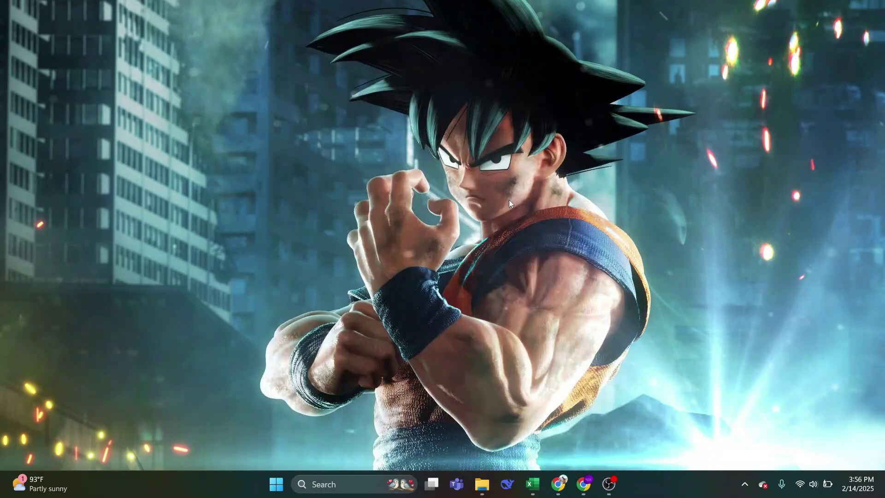
{"action": "left_click", "coordinate": [337, 487]}
{"action": "type", "text": "se"}
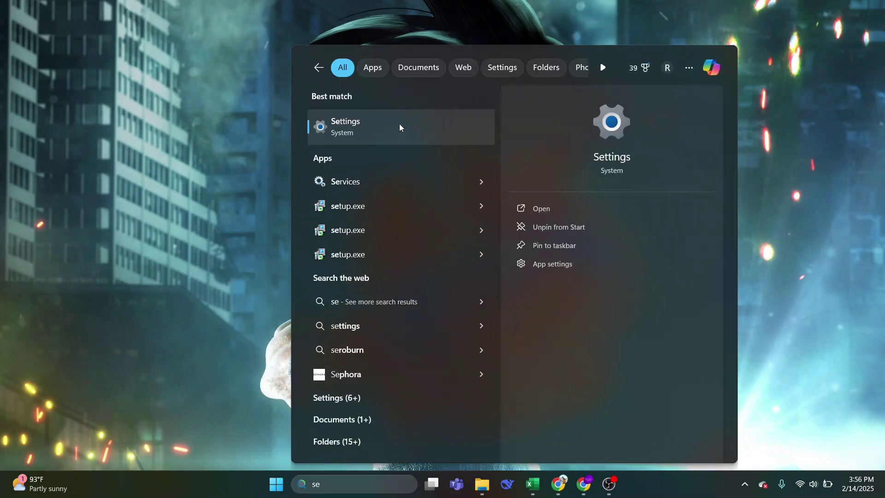
{"action": "left_click", "coordinate": [399, 123]}
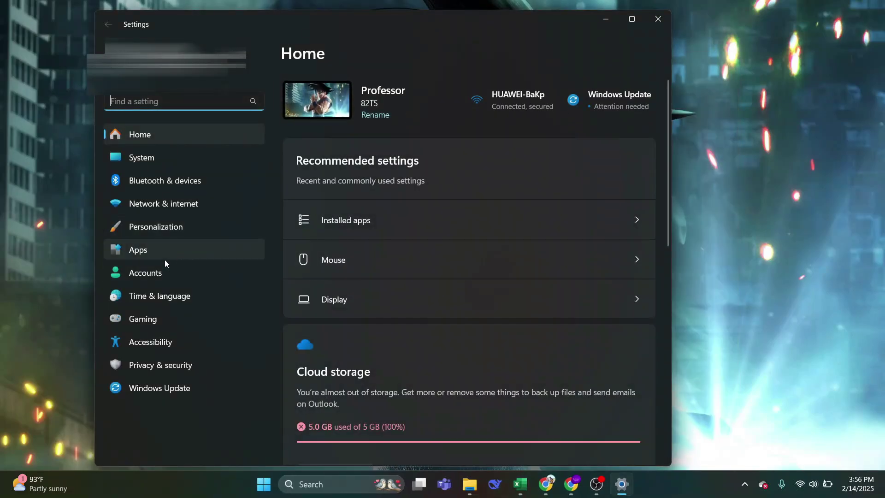
{"action": "left_click", "coordinate": [165, 257]}
{"action": "left_click", "coordinate": [389, 96]}
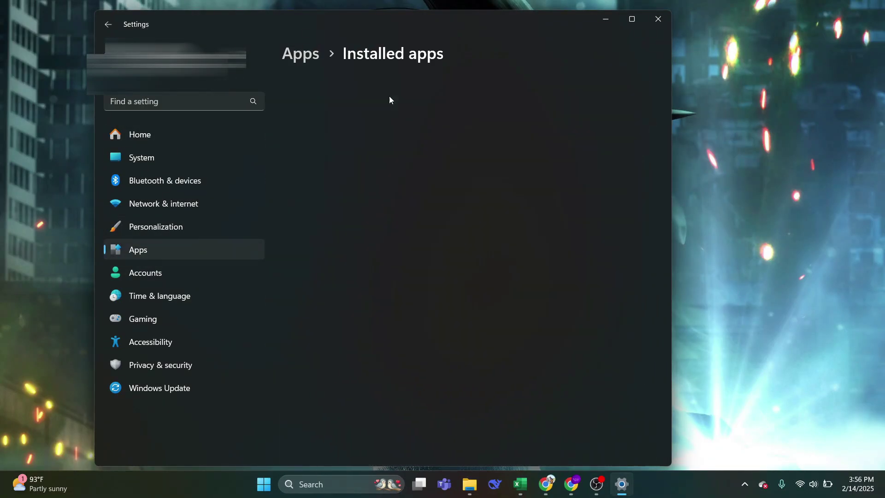
{"action": "scroll", "coordinate": [374, 291], "scroll_direction": "down", "scroll_amount": 5}
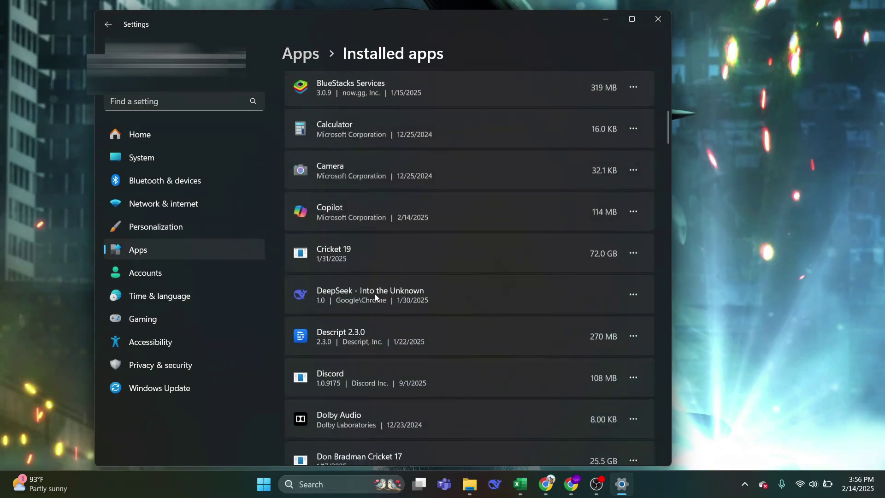
{"action": "scroll", "coordinate": [375, 294], "scroll_direction": "down", "scroll_amount": 15}
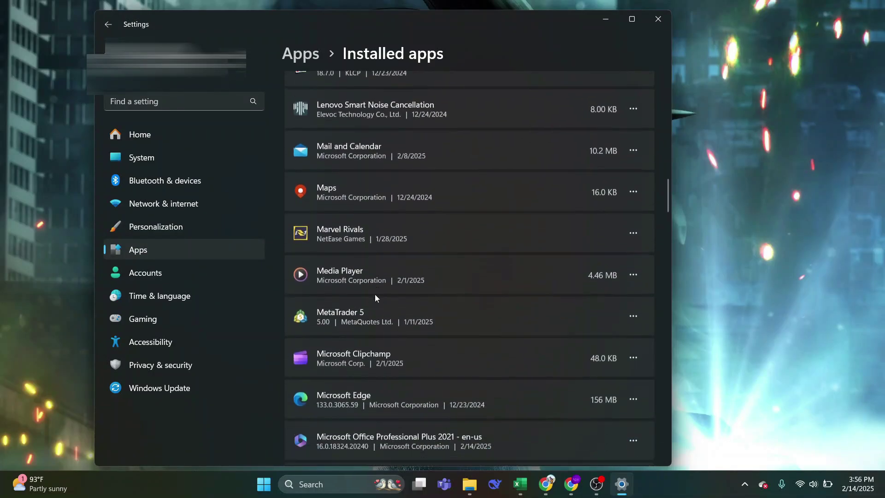
{"action": "scroll", "coordinate": [375, 294], "scroll_direction": "down", "scroll_amount": 3}
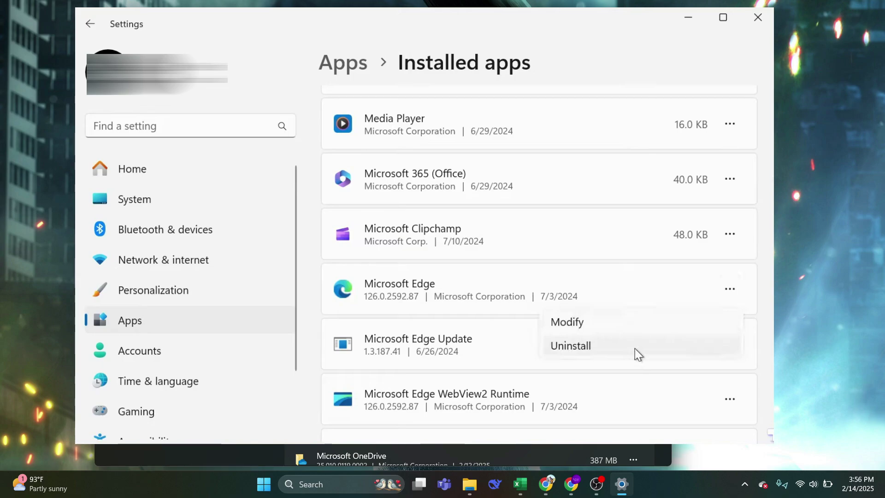
{"action": "key", "text": "alt+F4"}
{"action": "left_click", "coordinate": [276, 484]}
{"action": "left_click", "coordinate": [584, 445]}
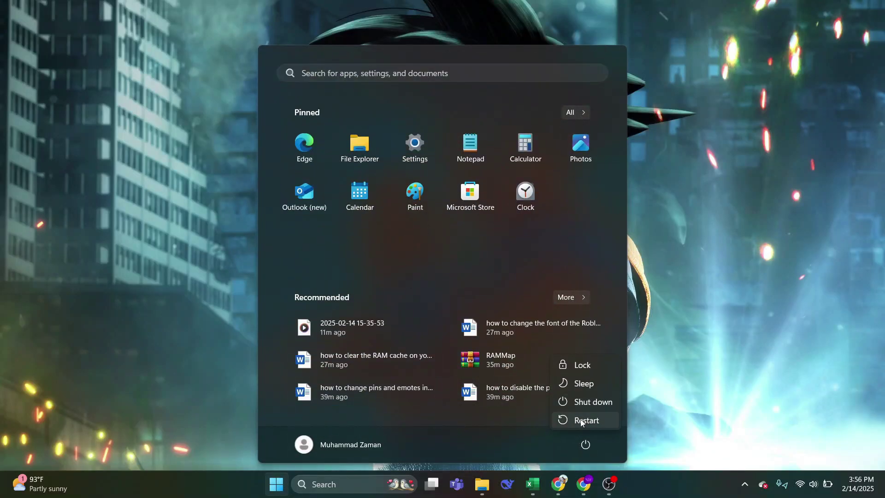
{"action": "left_click", "coordinate": [727, 336]}
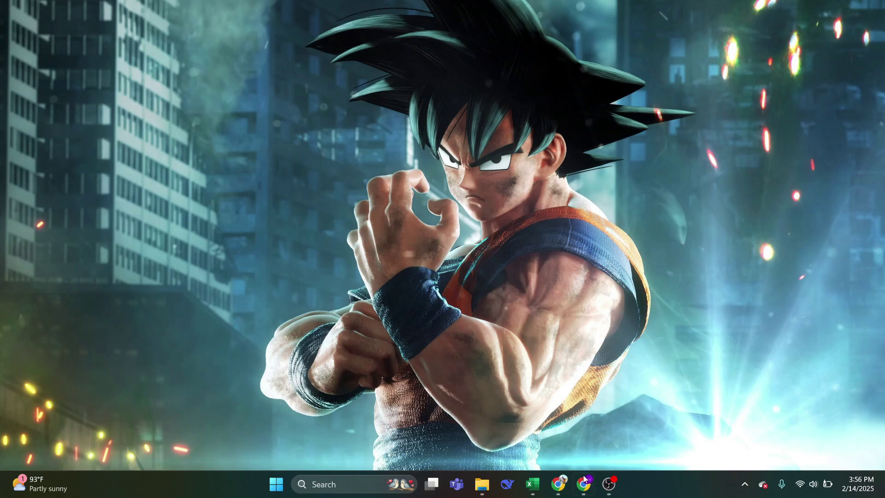
- Download WPUSetup_3.2.3.266.exe from WiseCleaner's Wise Program Uninstaller page and show it in its folder
{"action": "mouse_move", "coordinate": [584, 482]}
{"action": "left_click", "coordinate": [582, 428]}
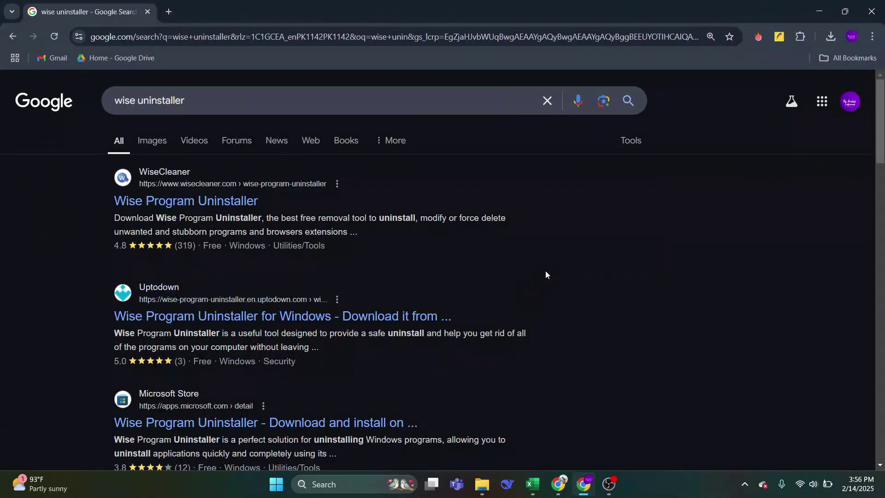
{"action": "left_click", "coordinate": [182, 205]}
{"action": "scroll", "coordinate": [431, 288], "scroll_direction": "down", "scroll_amount": 3}
{"action": "scroll", "coordinate": [430, 289], "scroll_direction": "up", "scroll_amount": 3}
{"action": "left_click", "coordinate": [521, 362]}
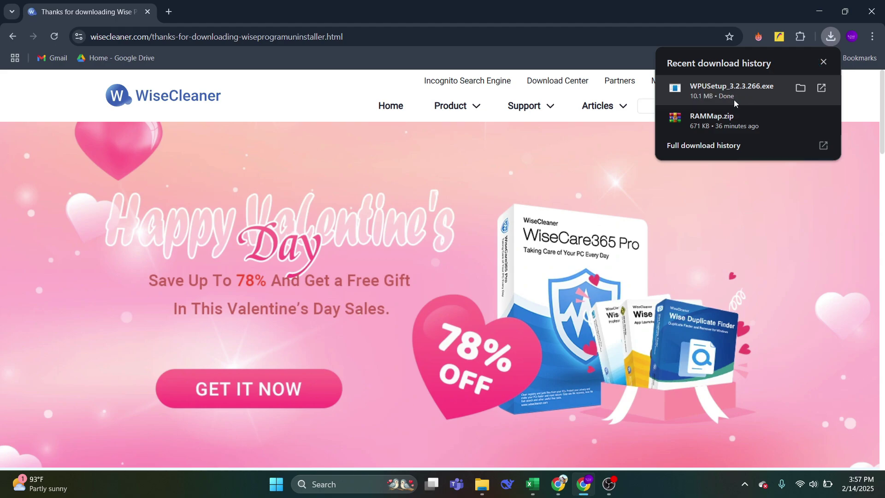
{"action": "left_click", "coordinate": [800, 88]}
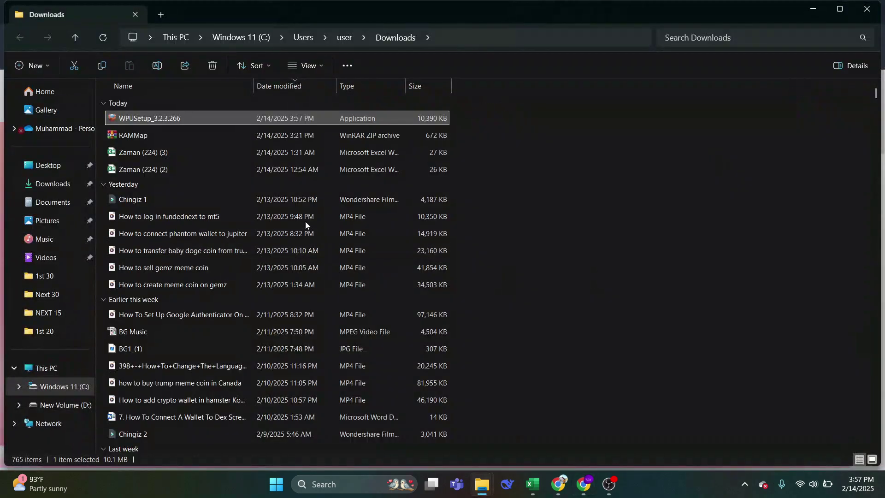
- Run WPUSetup_3.2.3.266 past the security warning, and minimize Explorer and Chrome
{"action": "double_click", "coordinate": [212, 118]}
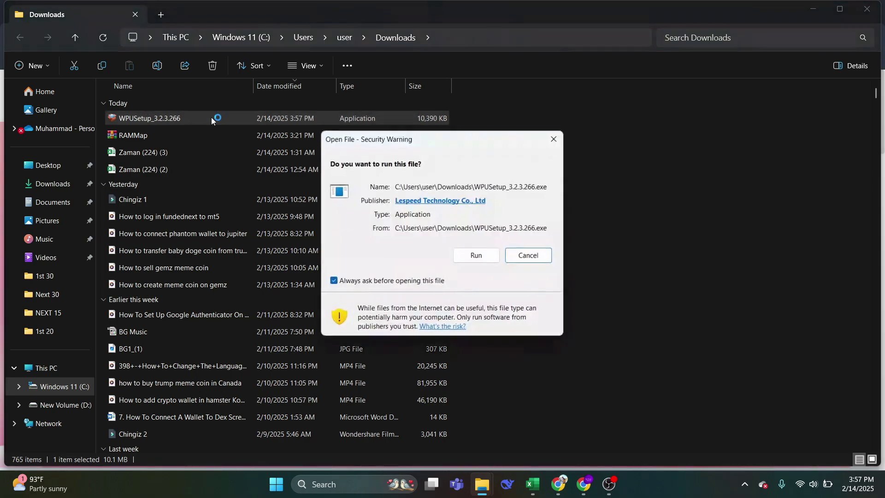
{"action": "left_click", "coordinate": [479, 255]}
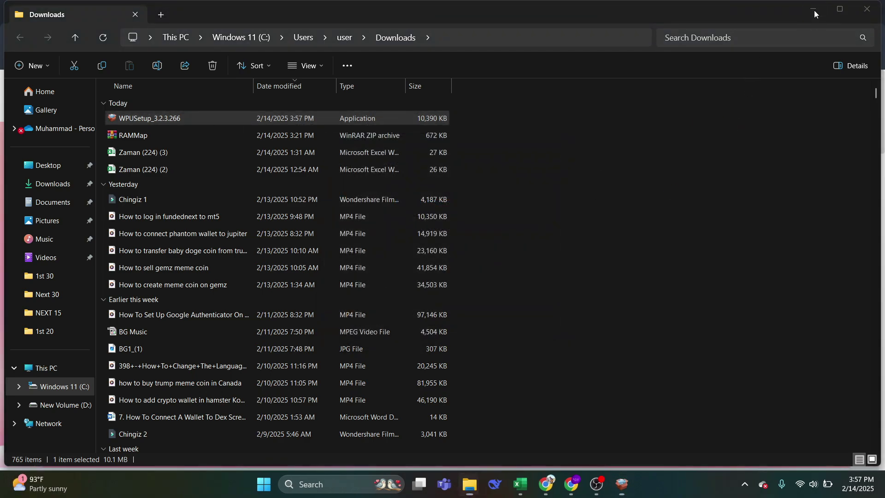
{"action": "left_click", "coordinate": [813, 9]}
{"action": "left_click", "coordinate": [811, 11]}
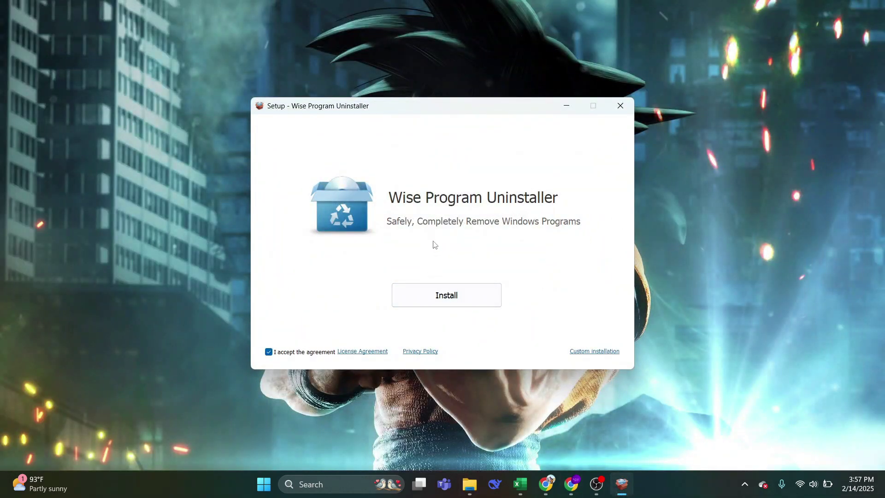
- Install Wise Program Uninstaller, skip the user guide and release logs, and launch it
{"action": "left_click", "coordinate": [456, 296]}
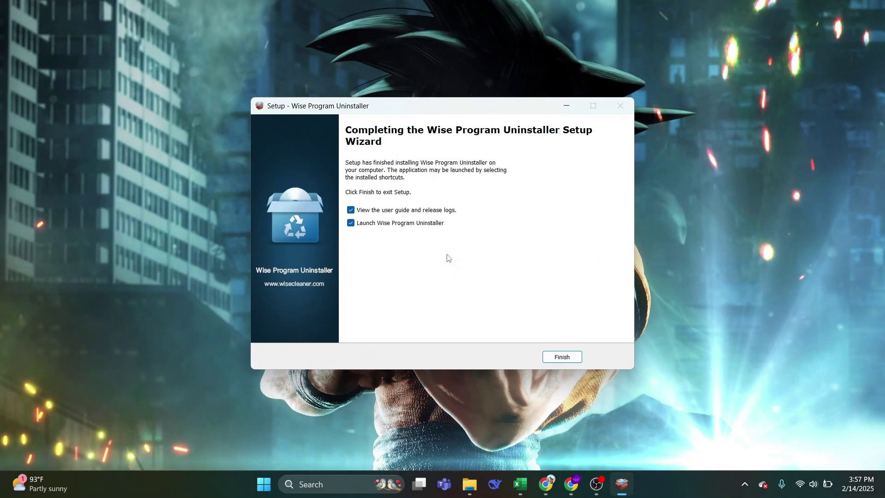
{"action": "left_click", "coordinate": [351, 211]}
{"action": "left_click", "coordinate": [557, 357]}
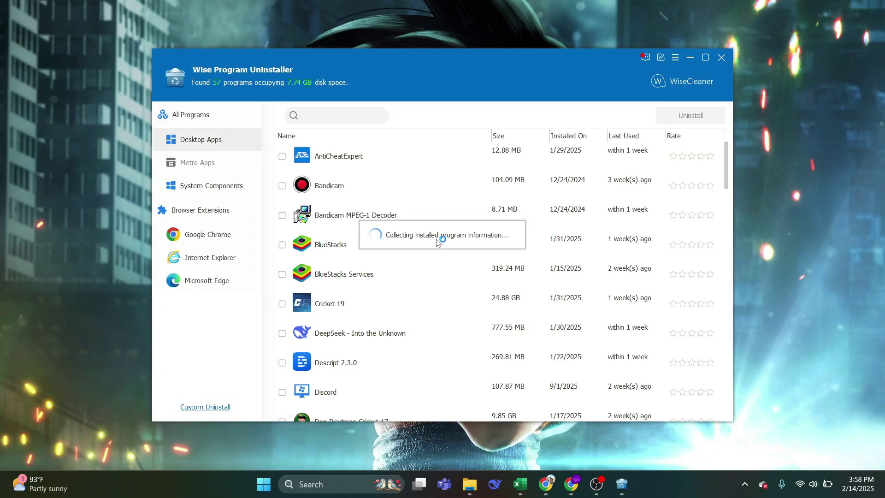
- Tick Microsoft Edge under Desktop Apps and uninstall it, confirming the Notice dialog
{"action": "scroll", "coordinate": [378, 204], "scroll_direction": "down", "scroll_amount": 10}
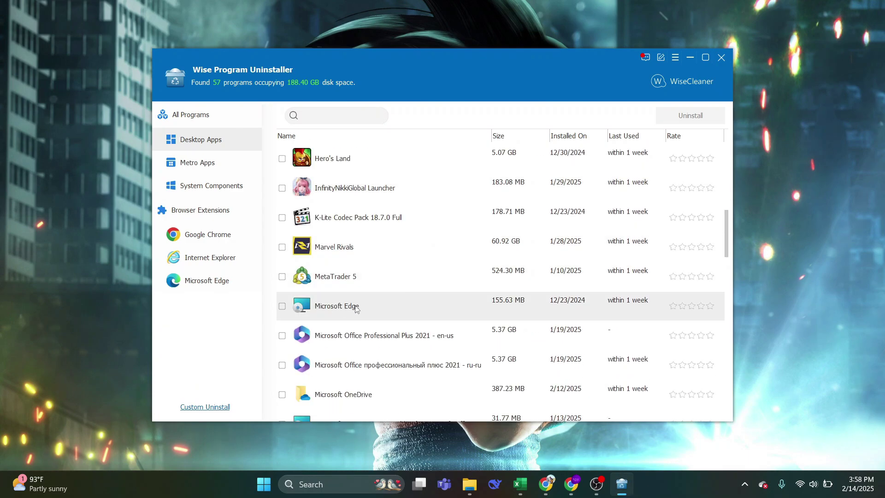
{"action": "left_click", "coordinate": [283, 306]}
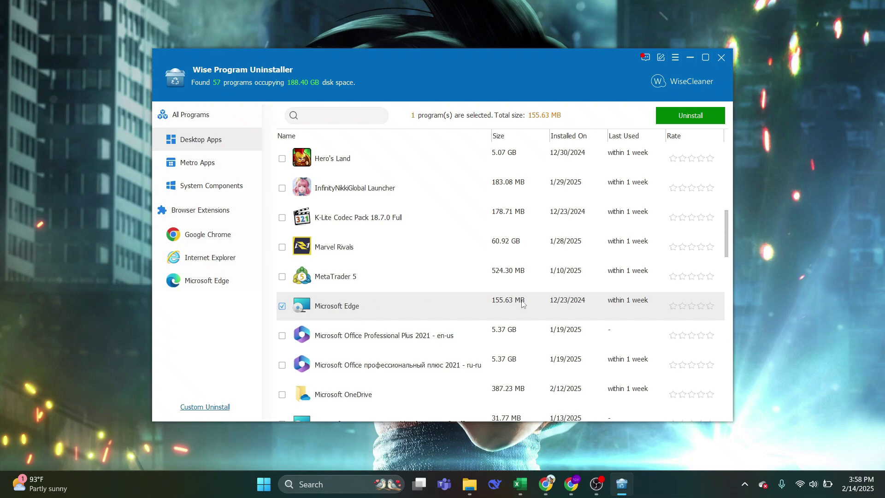
{"action": "left_click", "coordinate": [688, 120]}
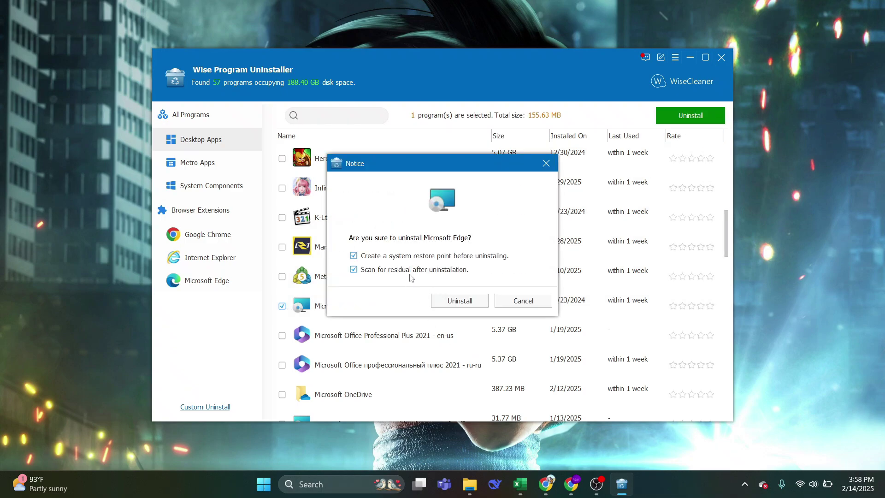
{"action": "left_click", "coordinate": [453, 305]}
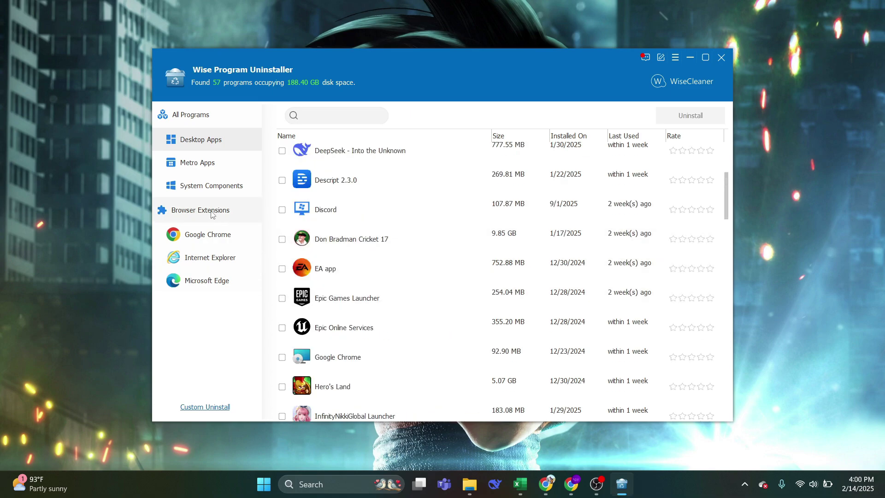
- Tick all six Edge extensions, from AdBlock and Adblock Ad Blocker Pro to Udemy Downloader
{"action": "left_click", "coordinate": [205, 285]}
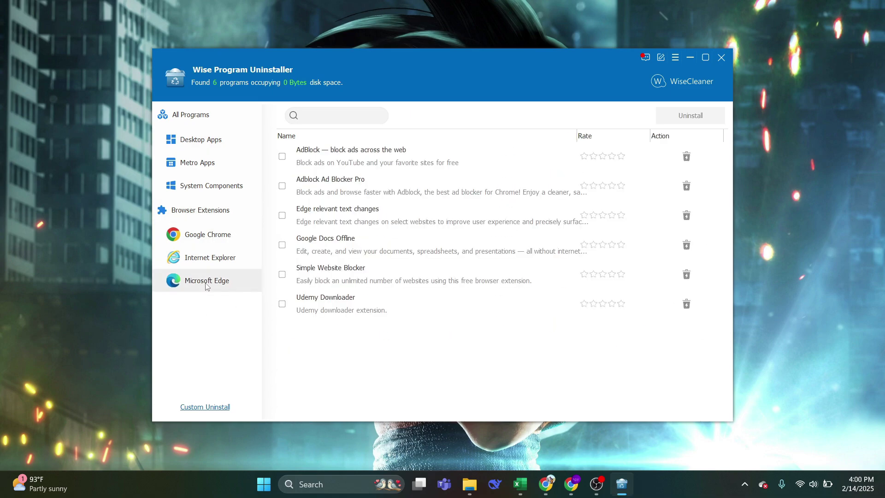
{"action": "left_click", "coordinate": [282, 186]}
{"action": "left_click", "coordinate": [282, 215]}
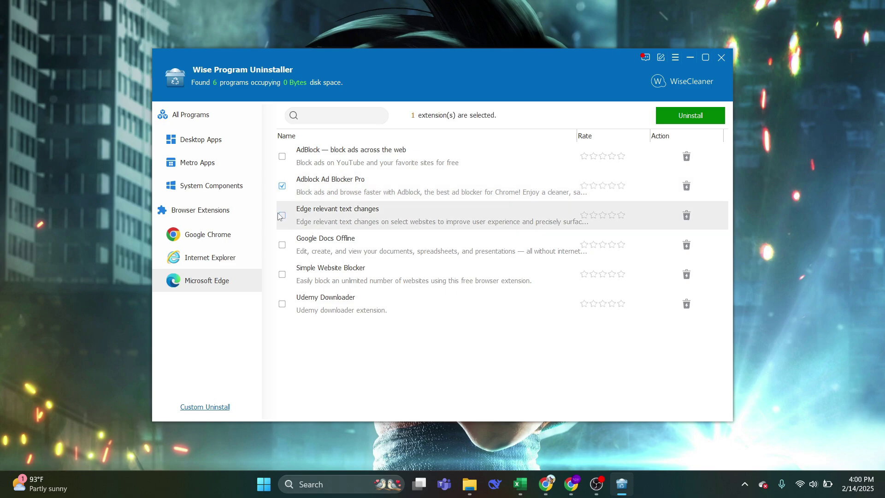
{"action": "left_click", "coordinate": [282, 156]}
{"action": "left_click", "coordinate": [282, 245]}
{"action": "left_click", "coordinate": [282, 274]}
{"action": "left_click", "coordinate": [282, 304]}
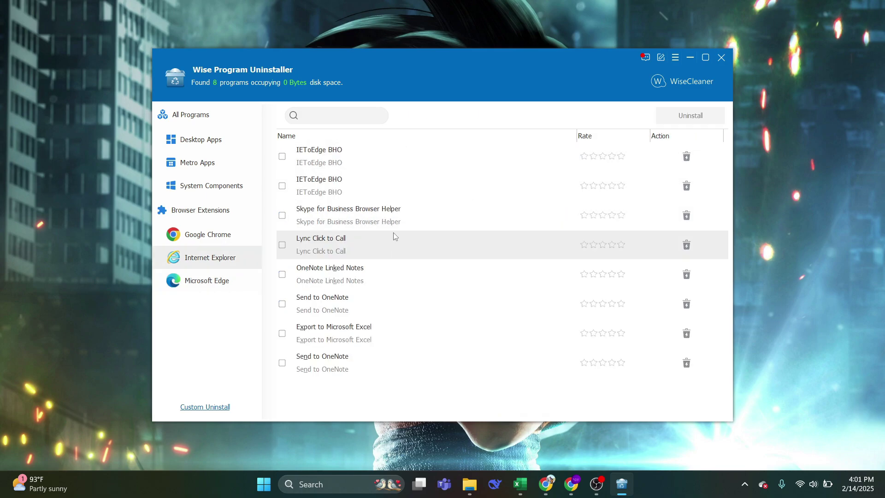
- Uninstall the Microsoft Edge app from the Metro Apps list, confirming the Notice dialog
{"action": "left_click", "coordinate": [197, 166]}
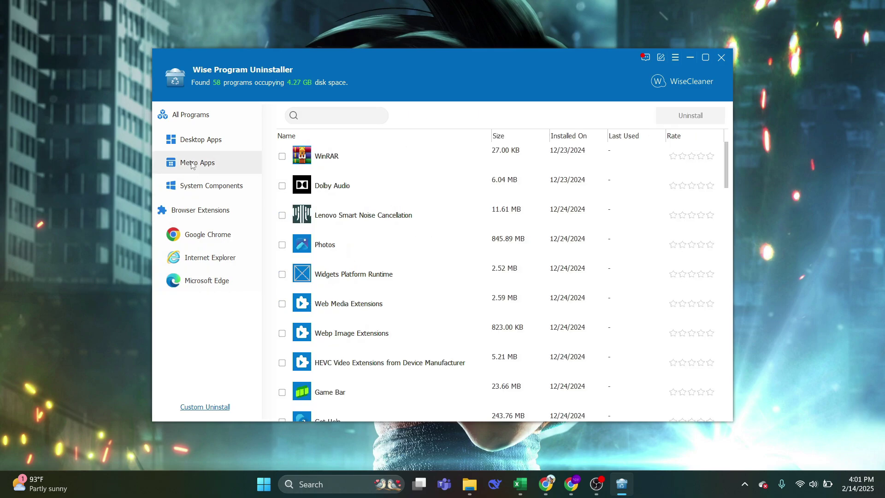
{"action": "scroll", "coordinate": [350, 289], "scroll_direction": "down", "scroll_amount": 3}
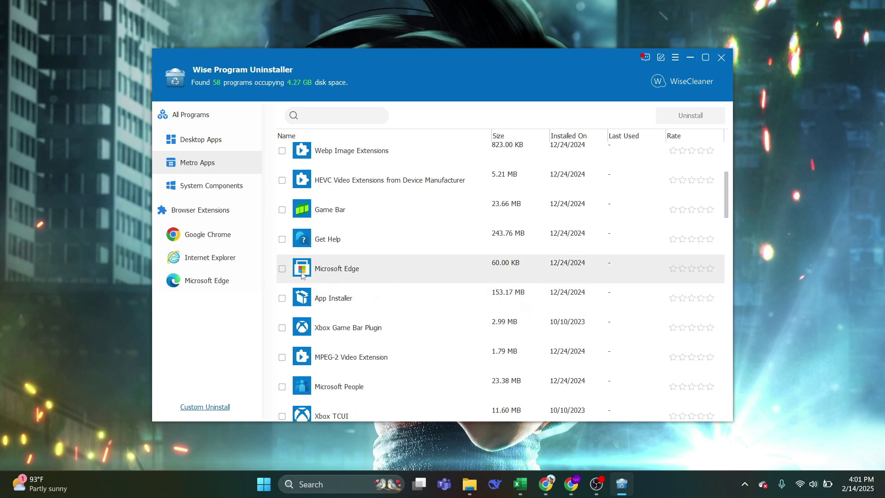
{"action": "left_click", "coordinate": [282, 270]}
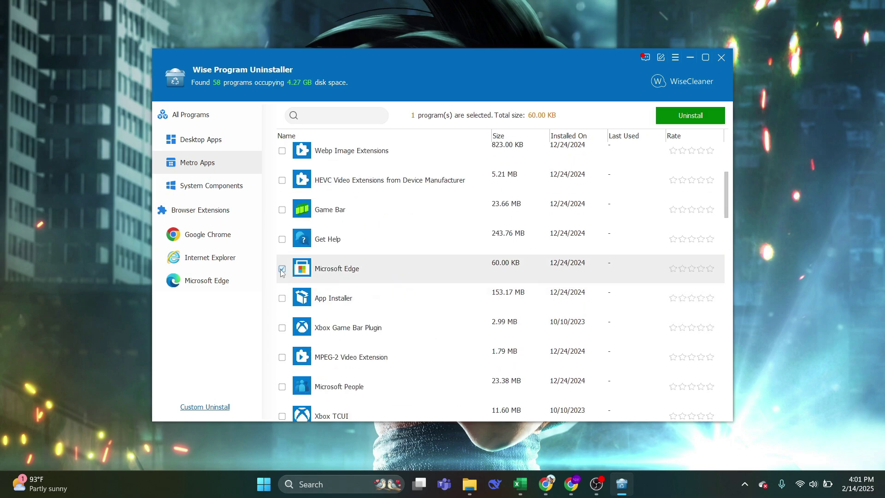
{"action": "left_click", "coordinate": [677, 120]}
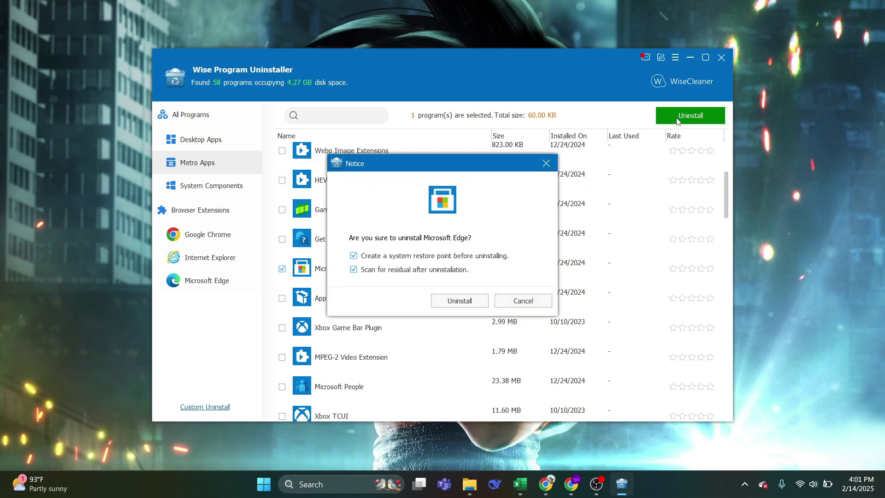
{"action": "left_click", "coordinate": [455, 302]}
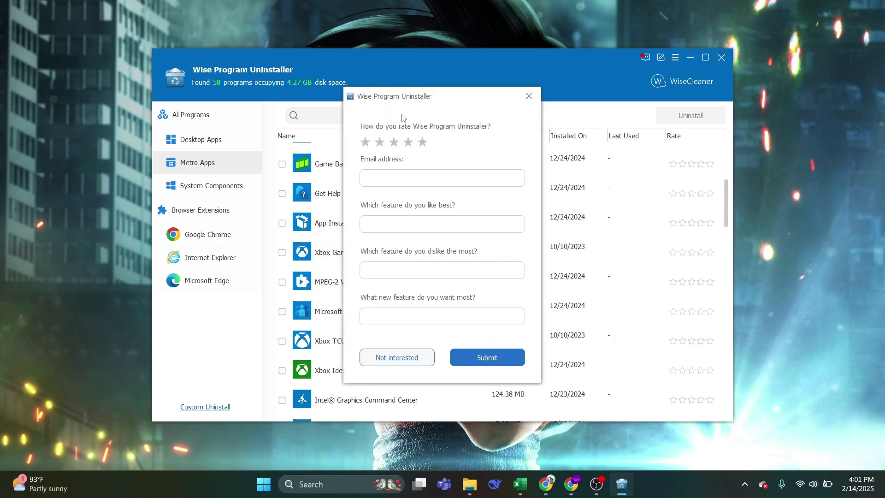
- Dismiss the rating prompt, closing Wise Program Uninstaller and returning to the desktop
{"action": "left_click", "coordinate": [528, 96]}
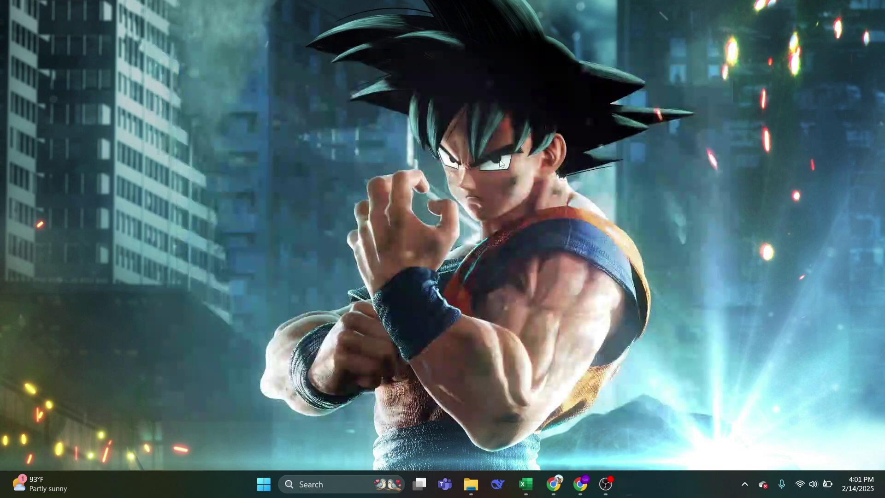